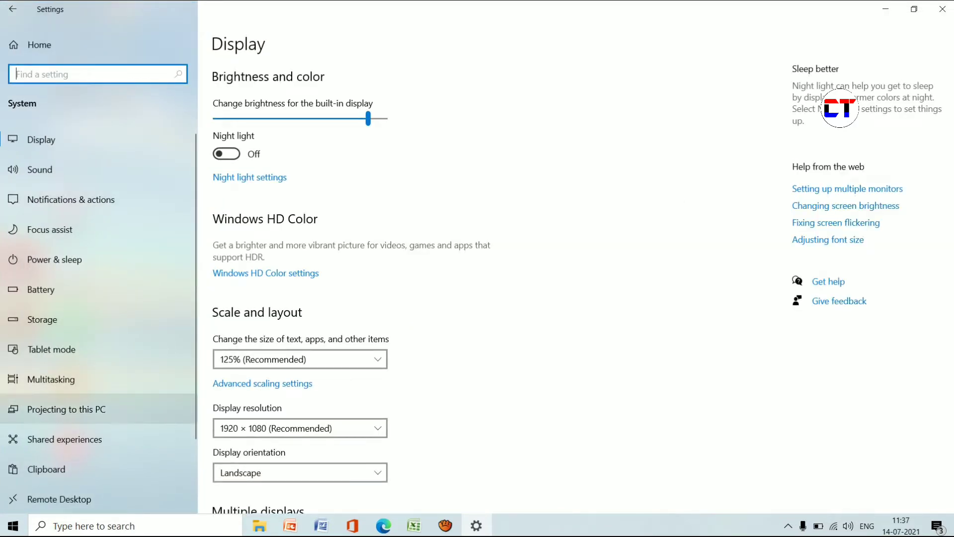
# Step: Install the Wireless Display optional feature from the Projecting to this PC settings, finding it with the search text "wi"
pyautogui.click(70, 409)
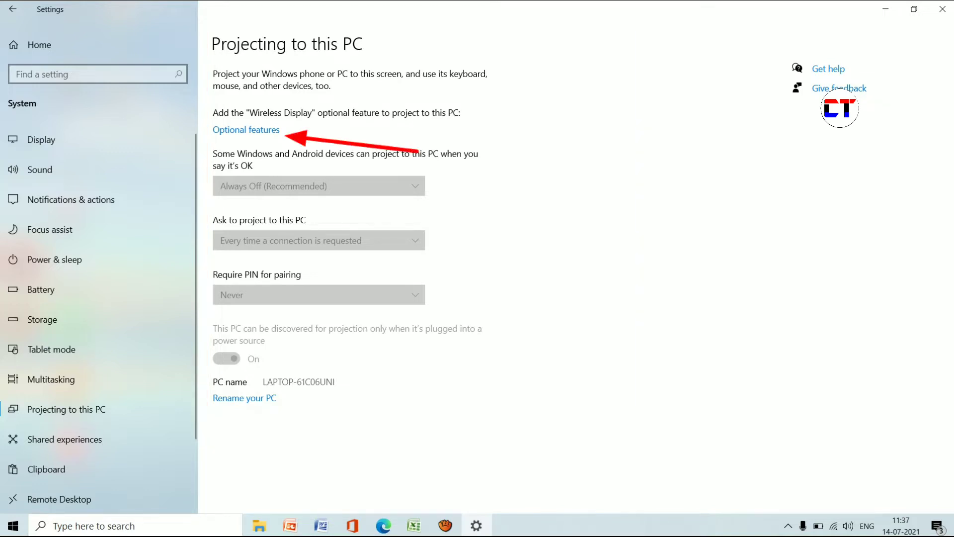
pyautogui.click(246, 129)
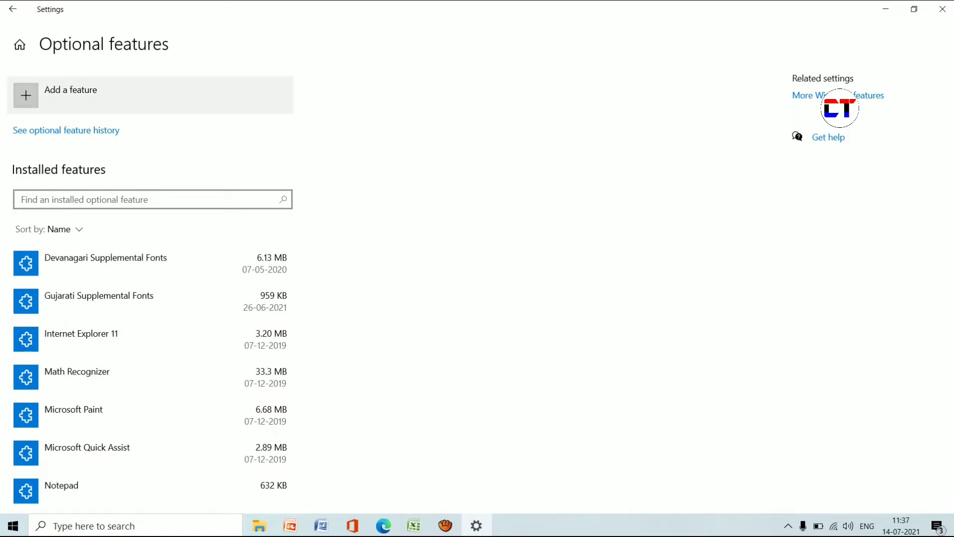
pyautogui.click(70, 95)
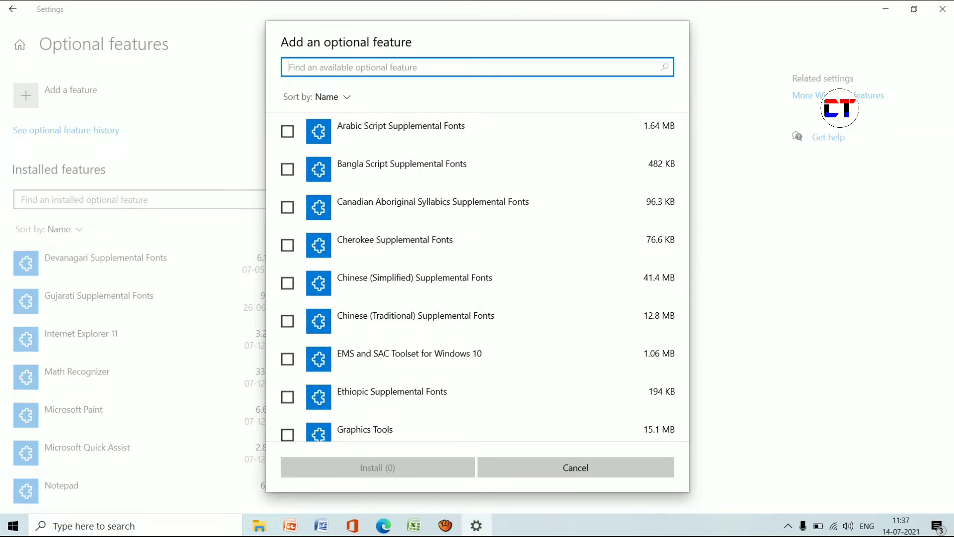
pyautogui.write('wi')
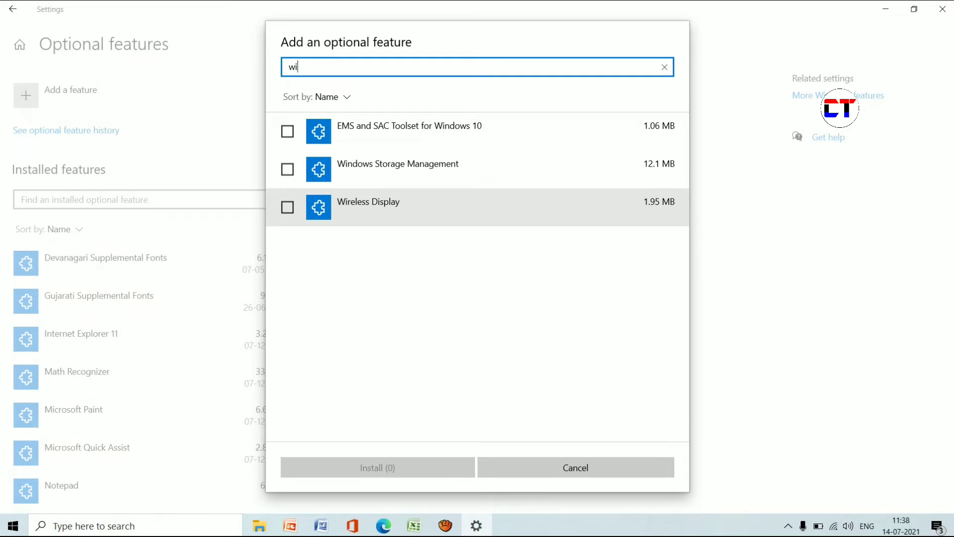
pyautogui.click(287, 207)
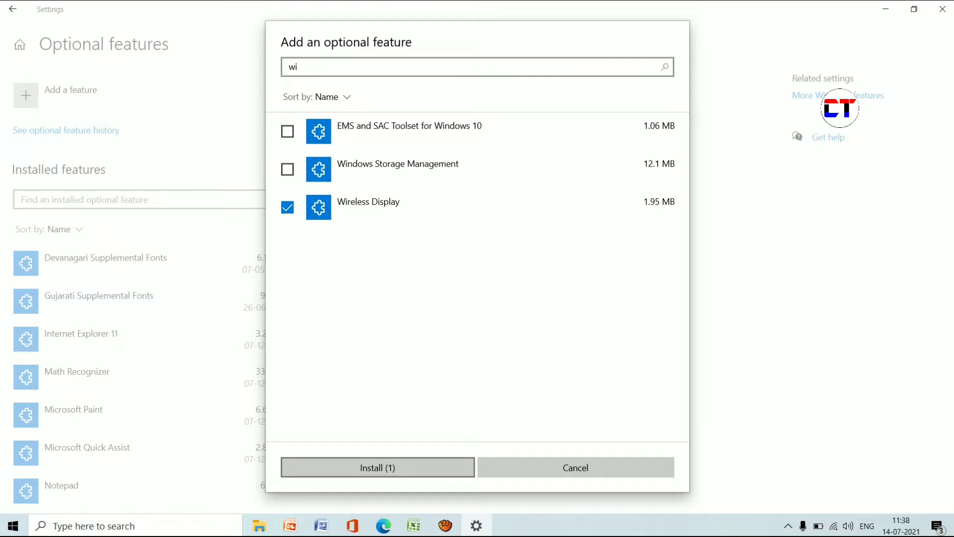
pyautogui.click(378, 467)
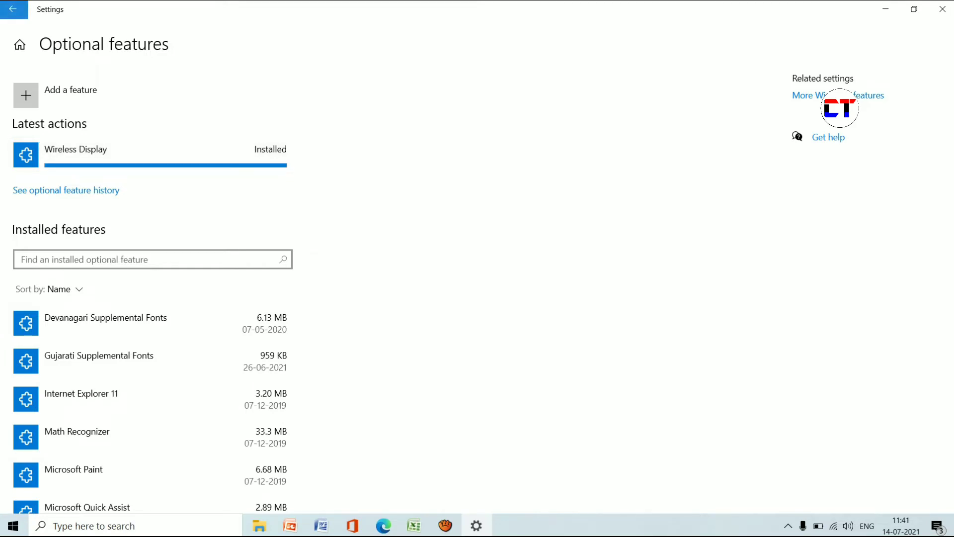
# Step: Reopen the optional features page, filter the installed features by "w" and expand the Wireless Display entry
pyautogui.click(13, 9)
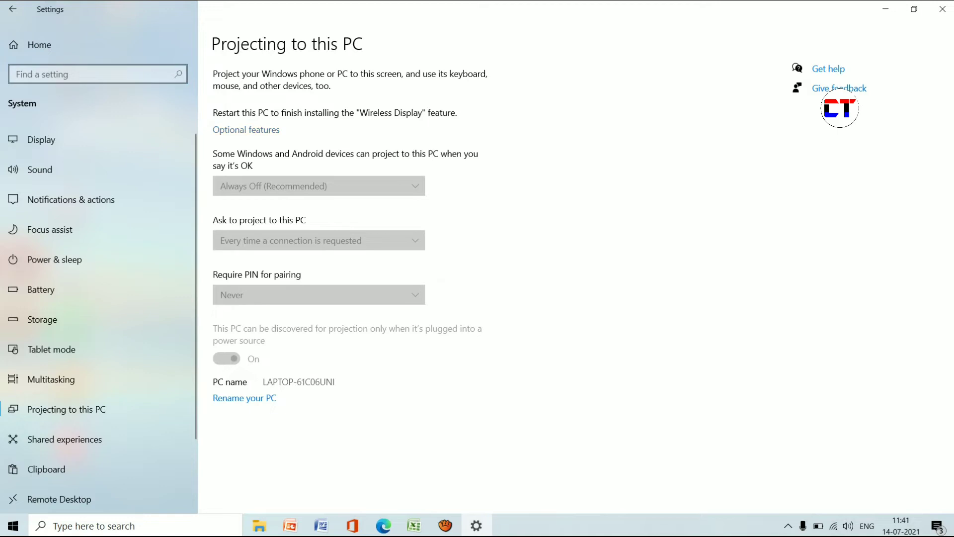
pyautogui.click(246, 130)
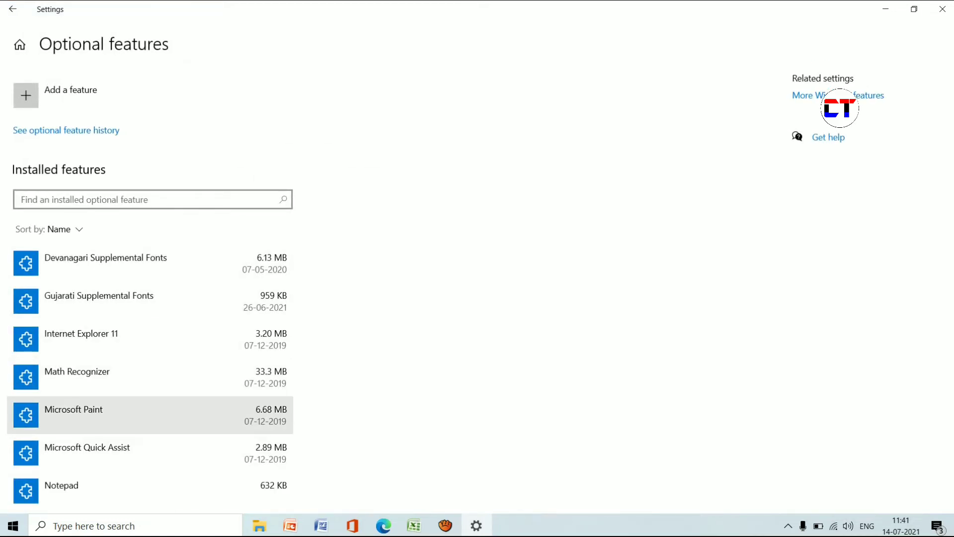
pyautogui.click(22, 199)
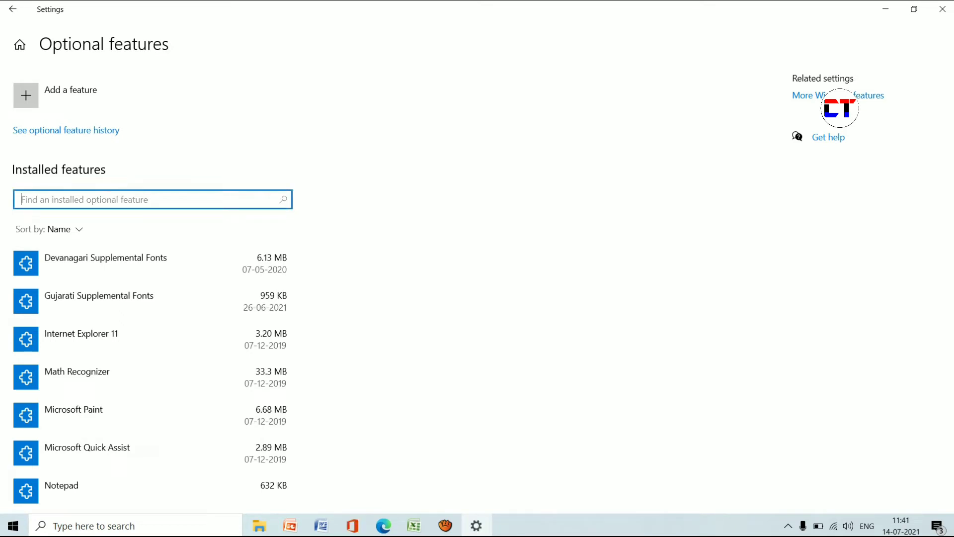
pyautogui.write('w')
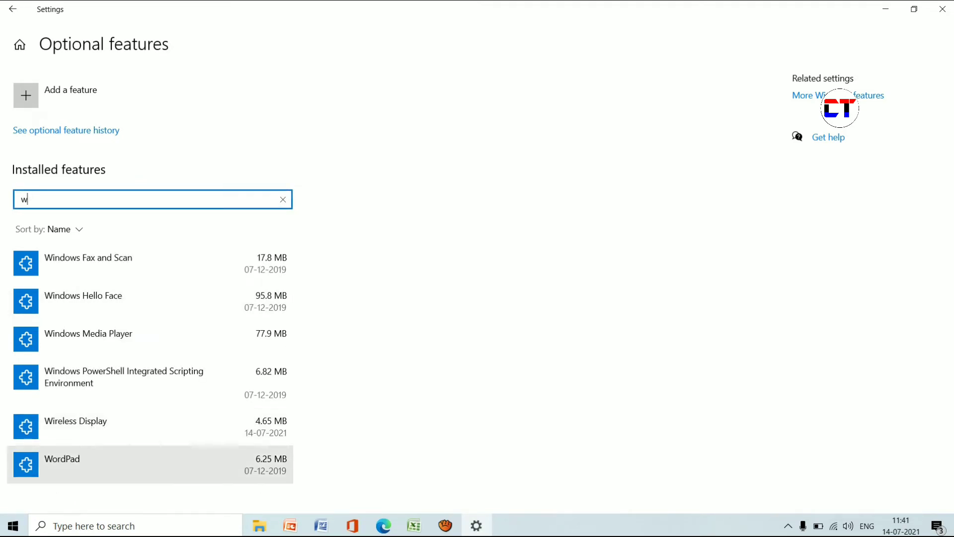
pyautogui.click(149, 427)
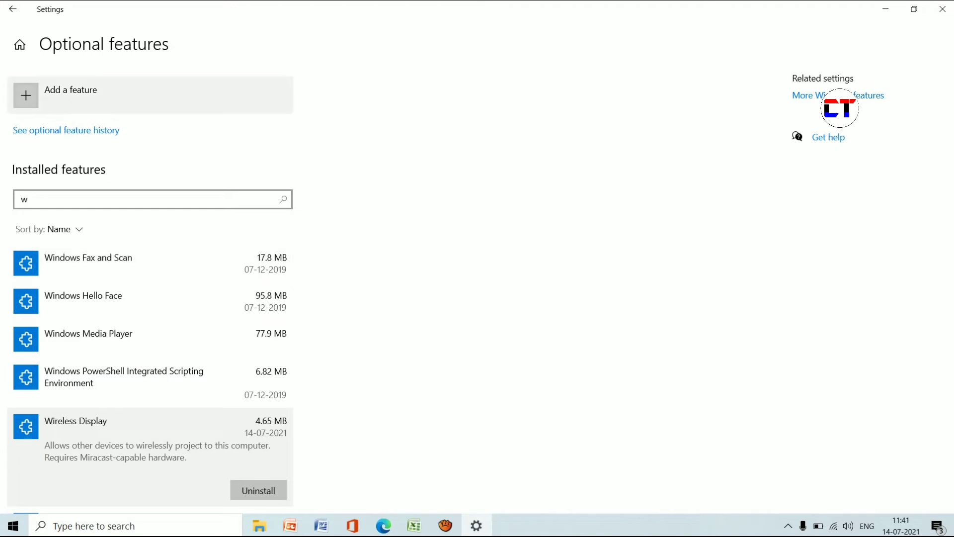
# Step: Return to the Projecting to this PC settings and view the choices for when Windows and Android devices can project
pyautogui.click(14, 9)
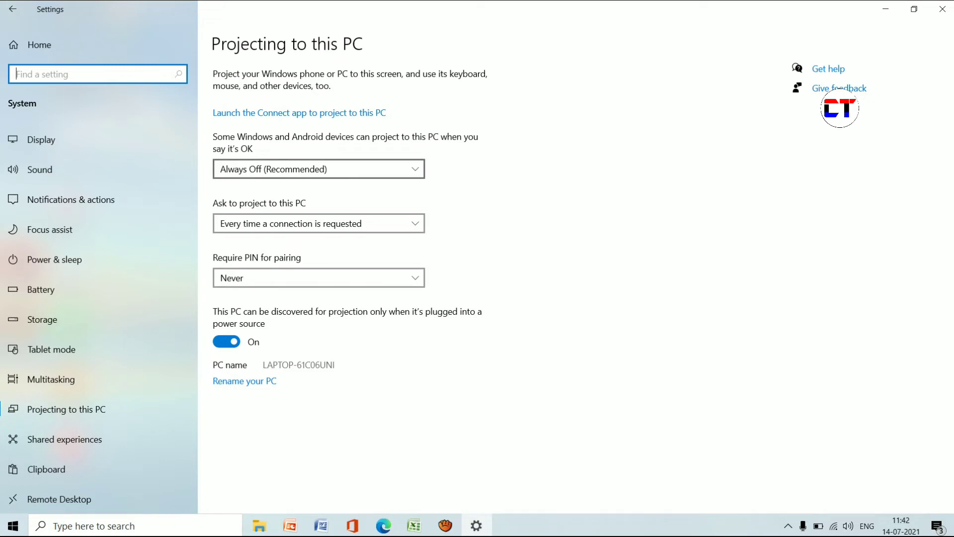
pyautogui.click(319, 169)
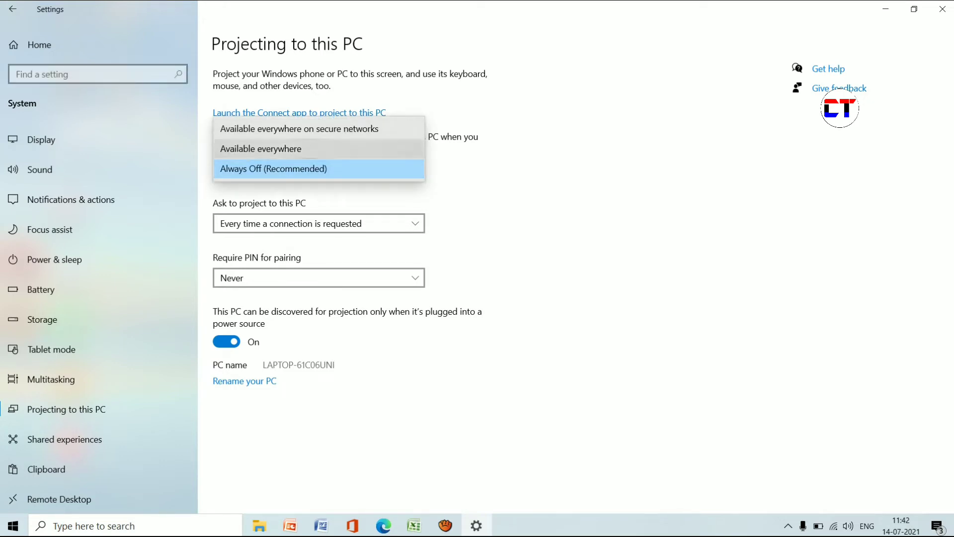
pyautogui.press('Escape')
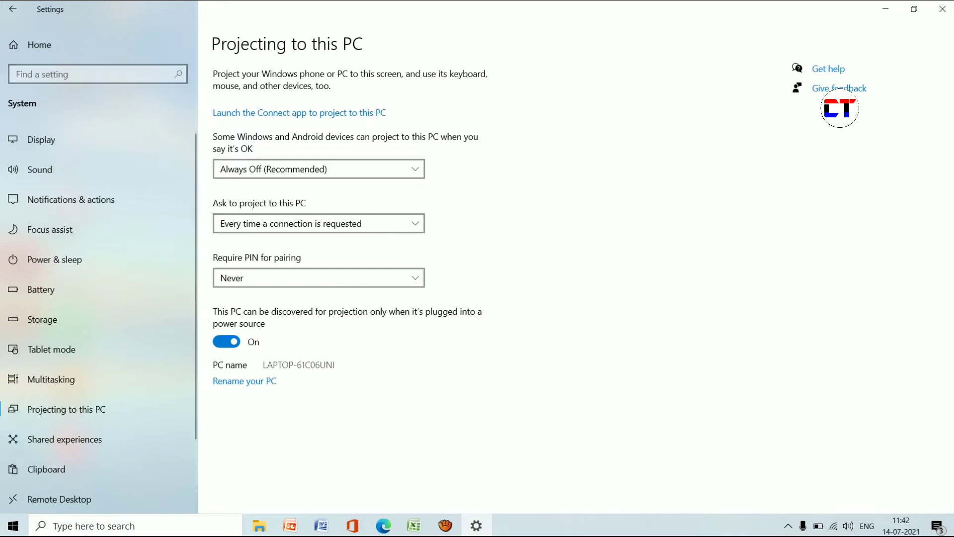
# Step: Open Optional features from the Apps settings and search the features available to add for "wi", closing the dialog without installing anything
pyautogui.click(12, 9)
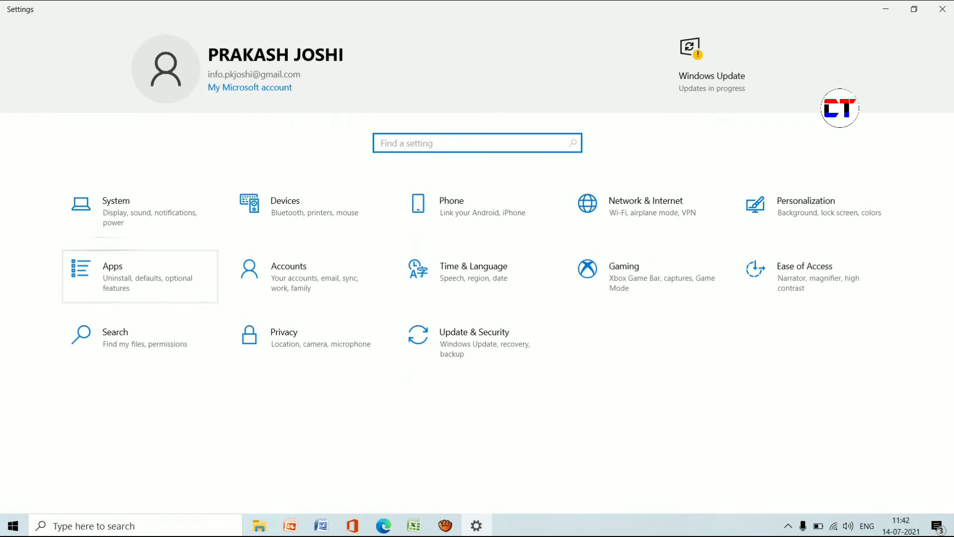
pyautogui.press('Return')
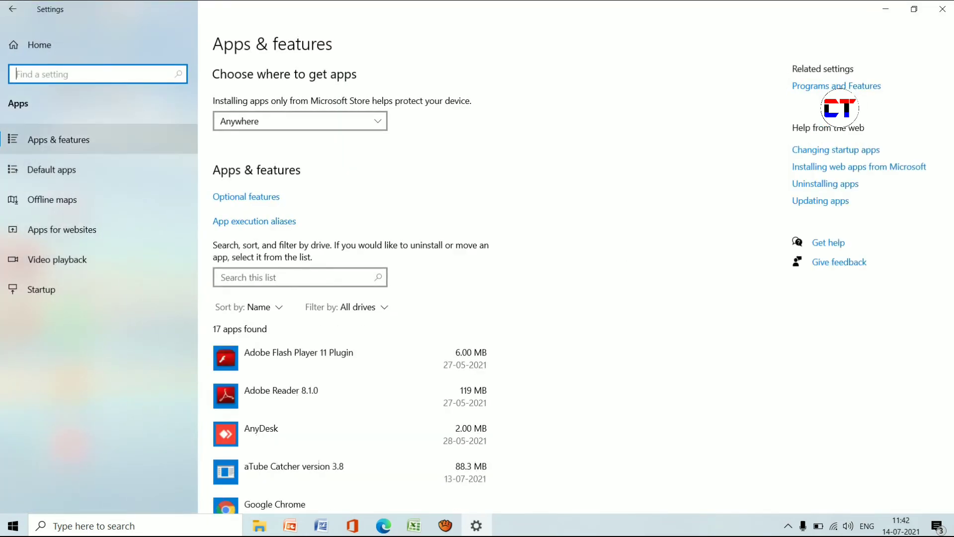
pyautogui.press('Tab')
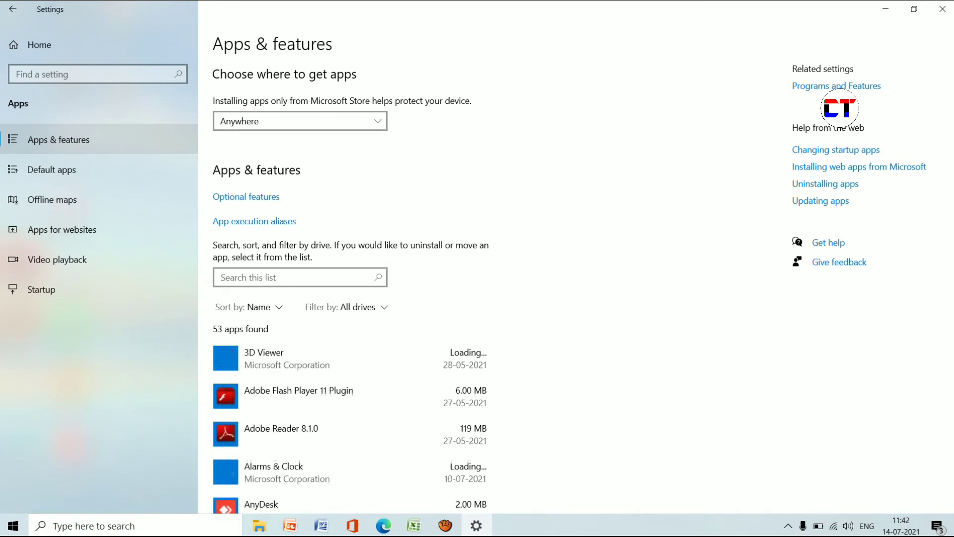
pyautogui.click(246, 196)
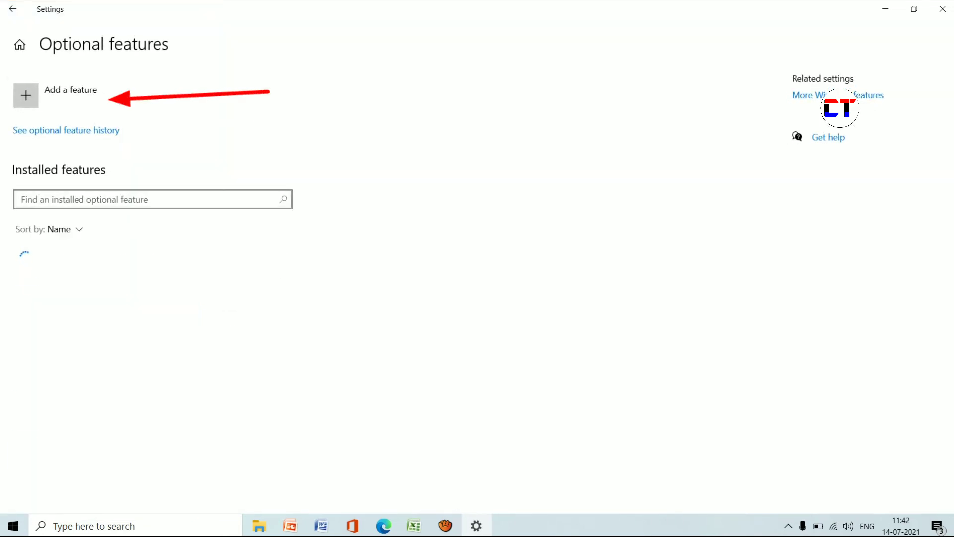
pyautogui.click(70, 95)
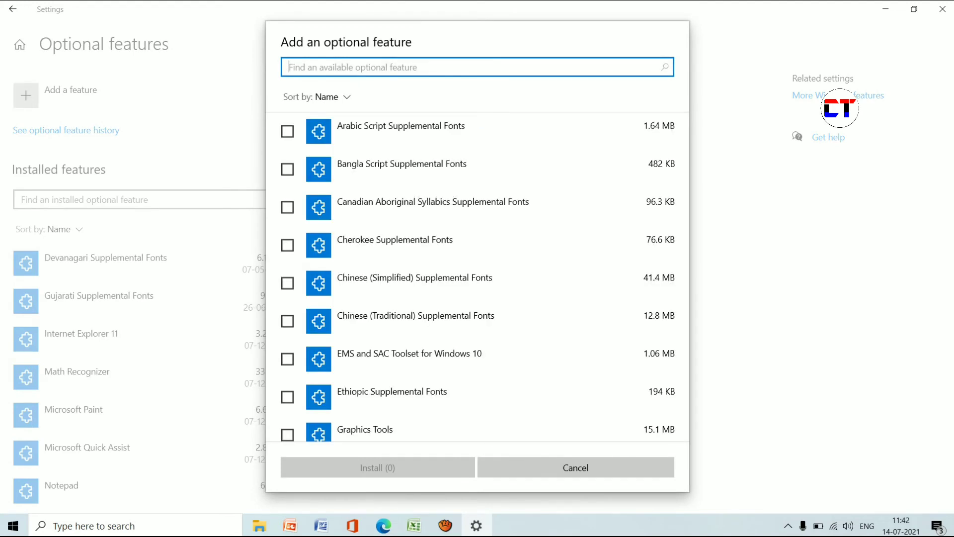
pyautogui.write('wi')
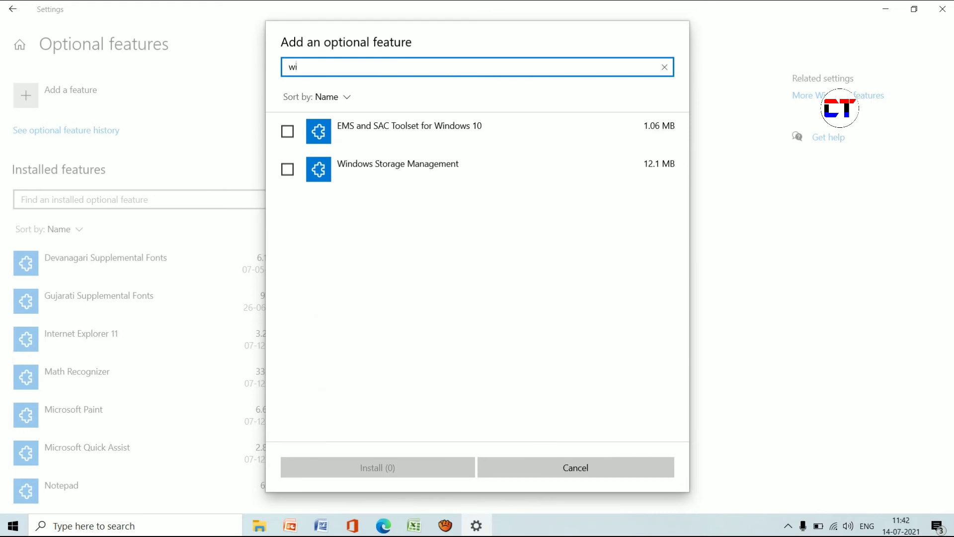
pyautogui.write('\\\\')
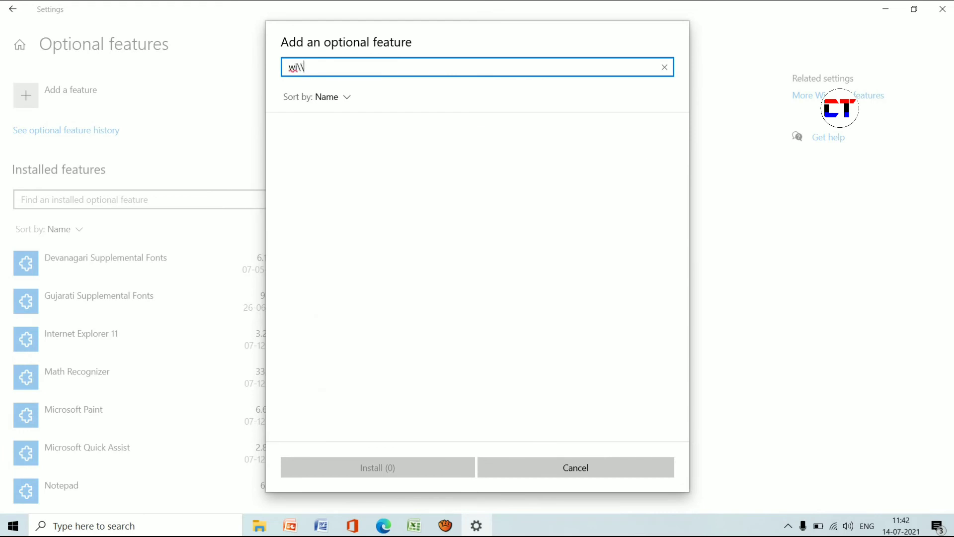
pyautogui.press('BackSpace')
pyautogui.press('BackSpace')
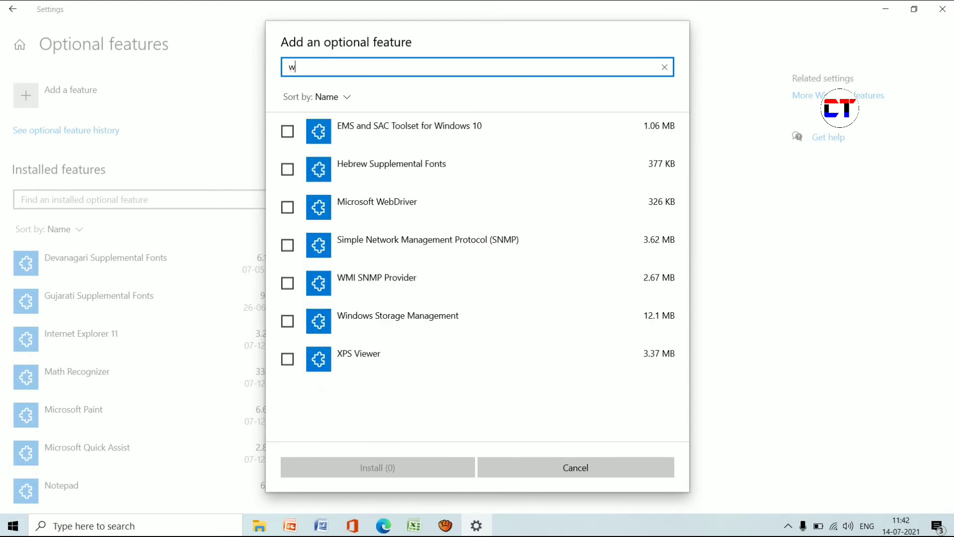
pyautogui.press('BackSpace')
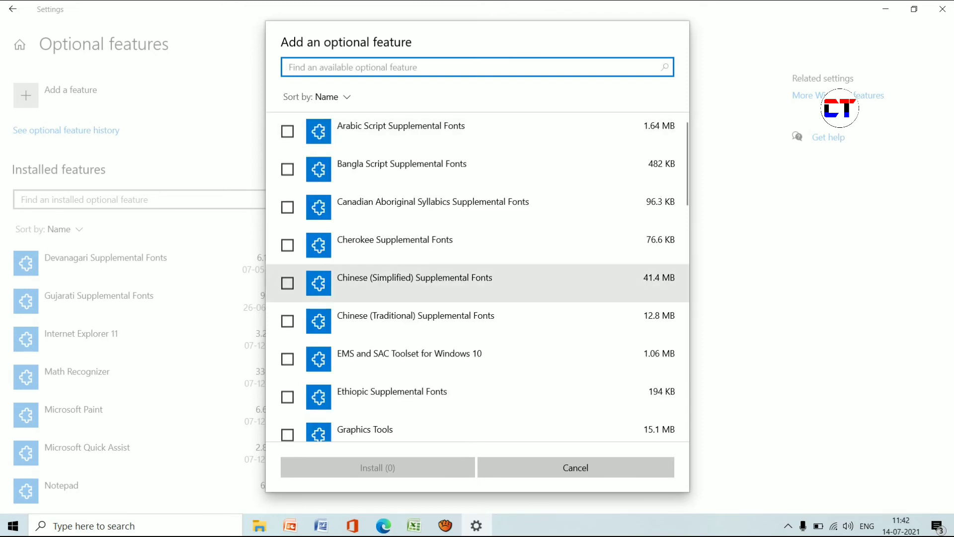
pyautogui.click(576, 467)
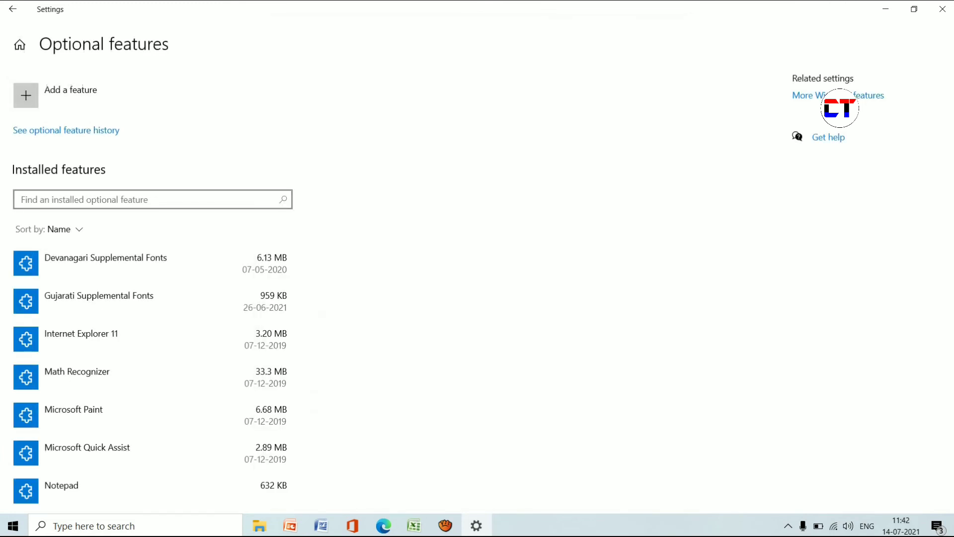
# Step: Go back to the Settings home page and reopen Projecting to this PC in the System category
pyautogui.click(14, 9)
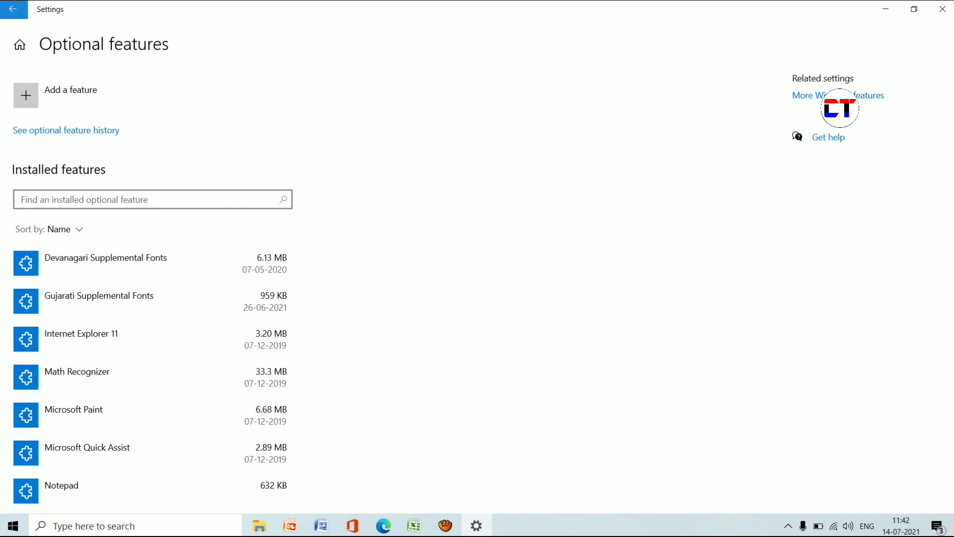
pyautogui.click(14, 9)
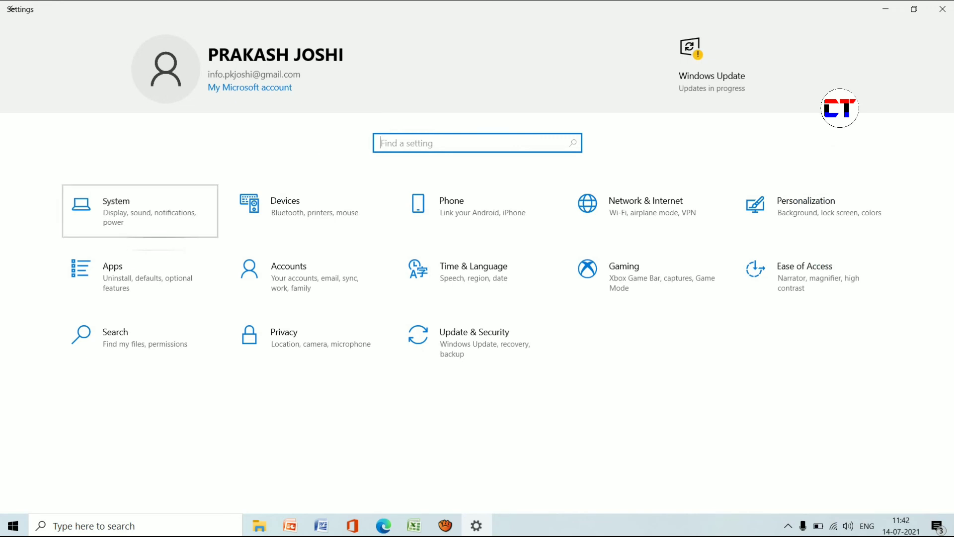
pyautogui.click(139, 214)
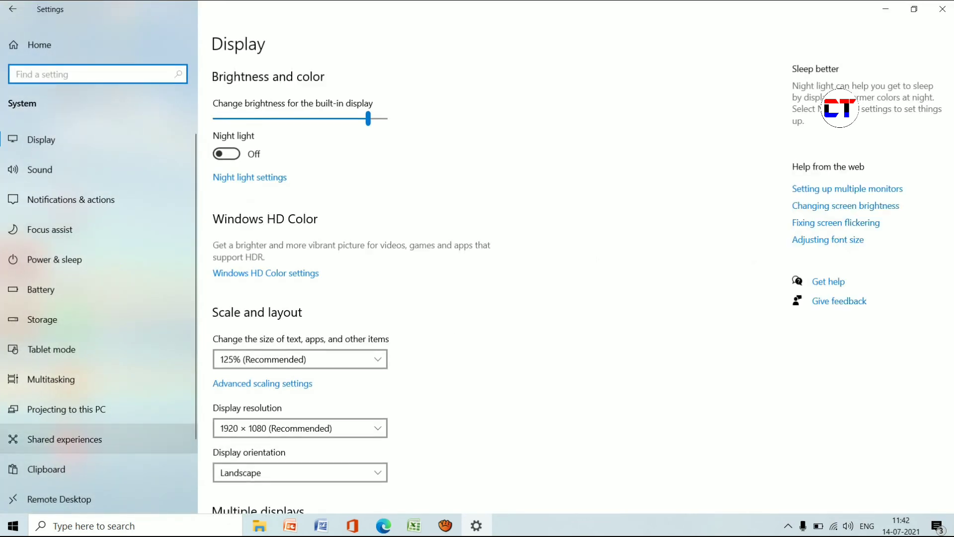
pyautogui.click(69, 409)
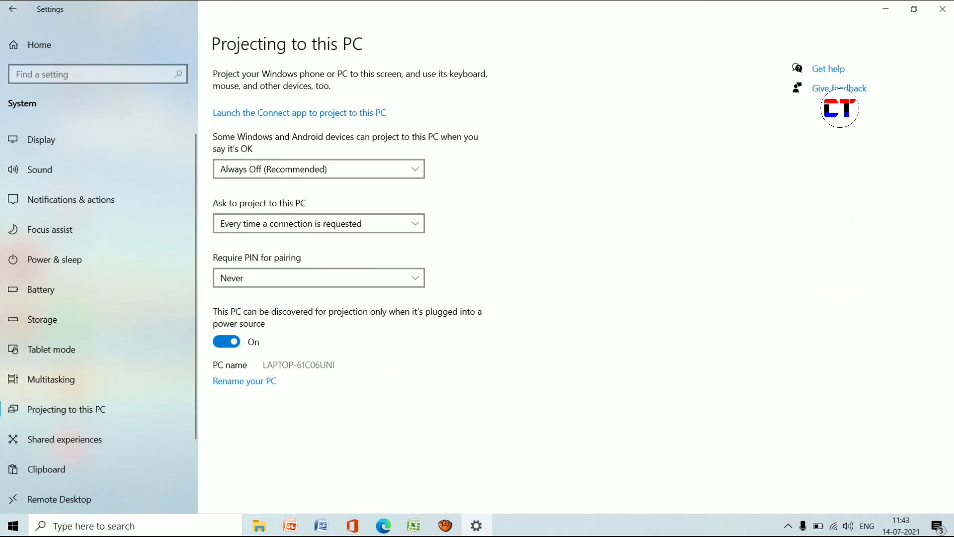
# Step: Switch discovery for projection only when plugged in off and back on, and close Settings
pyautogui.click(226, 341)
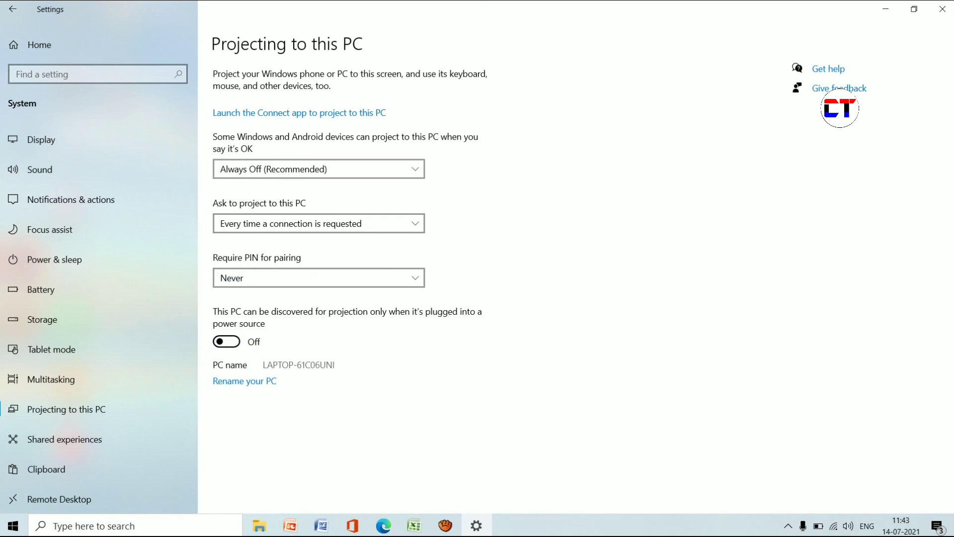
pyautogui.click(226, 341)
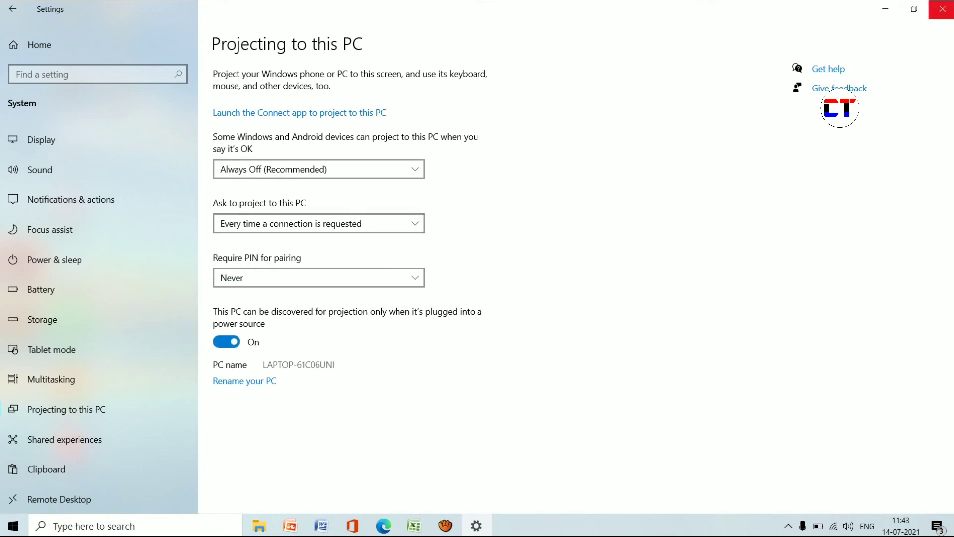
pyautogui.click(942, 9)
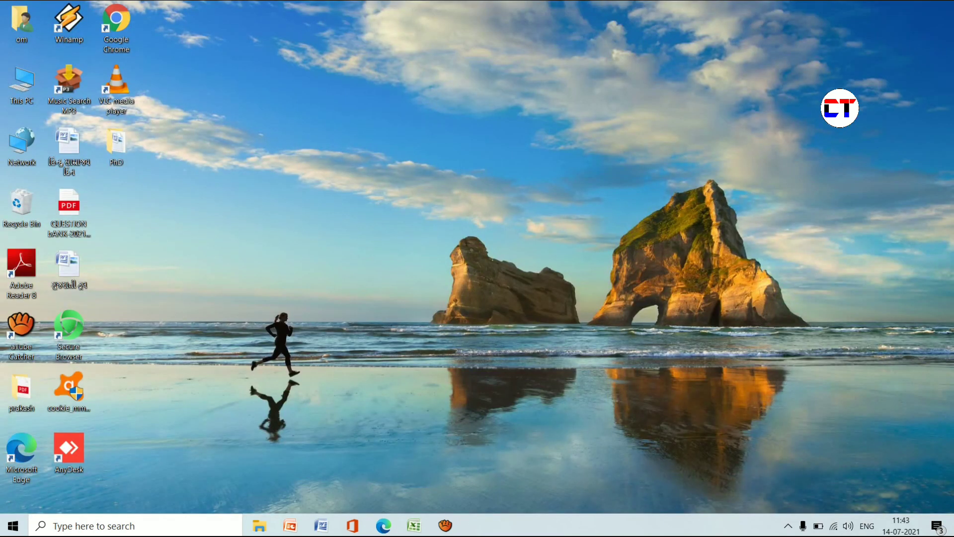